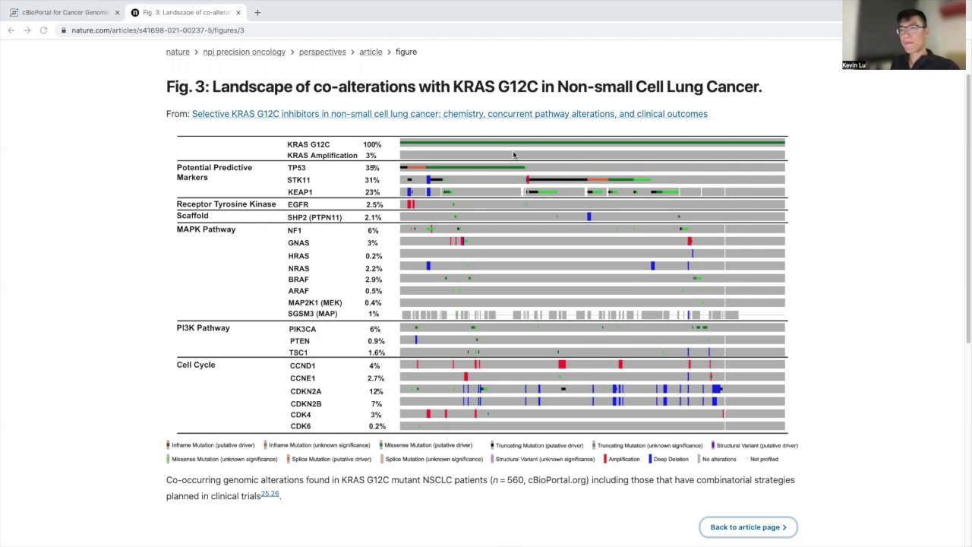
# Go back to the cBioPortal study-selection page from Nature's Fig. 3 page.
pyautogui.click(61, 12)
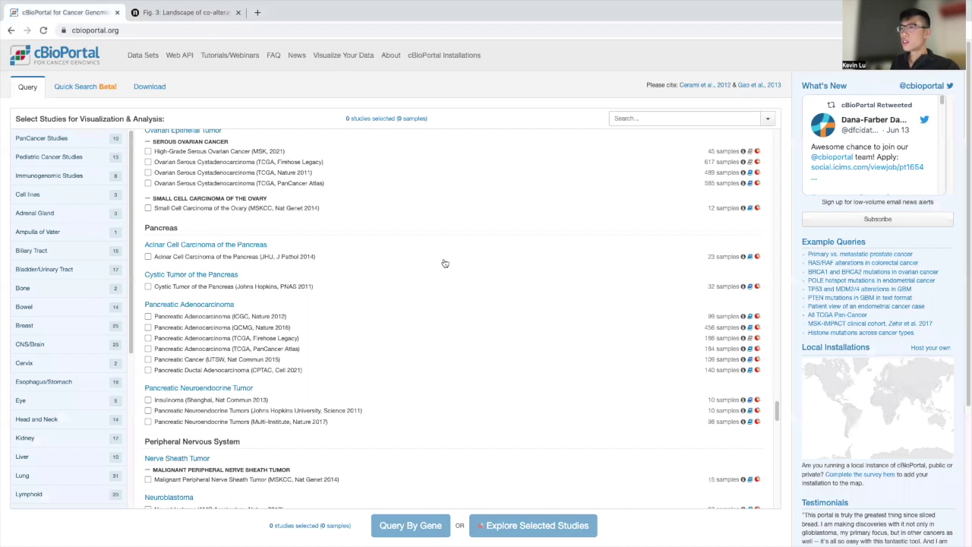
# Select every study in the Lung cancer category.
pyautogui.scroll(-2, 521, 274)
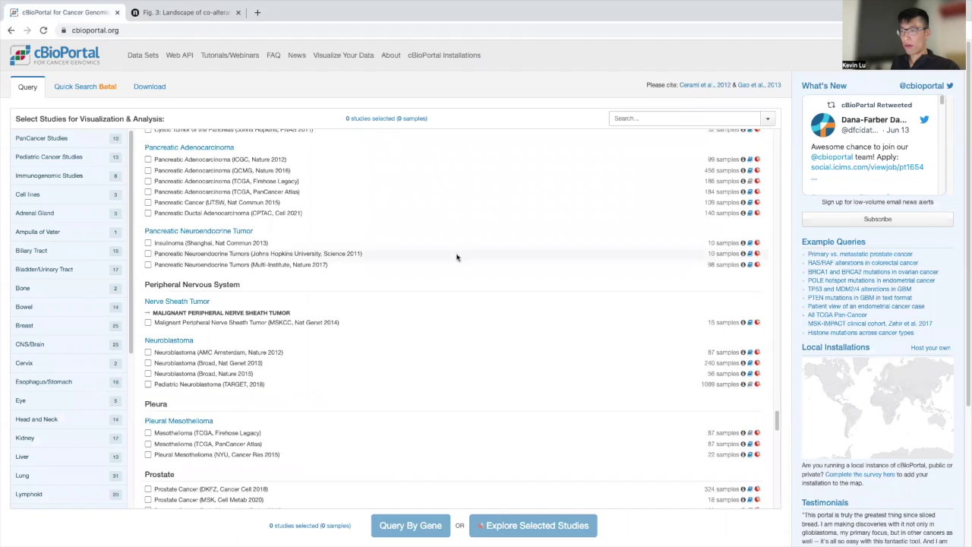
pyautogui.scroll(-1, 76, 350)
pyautogui.scroll(-1, 75, 357)
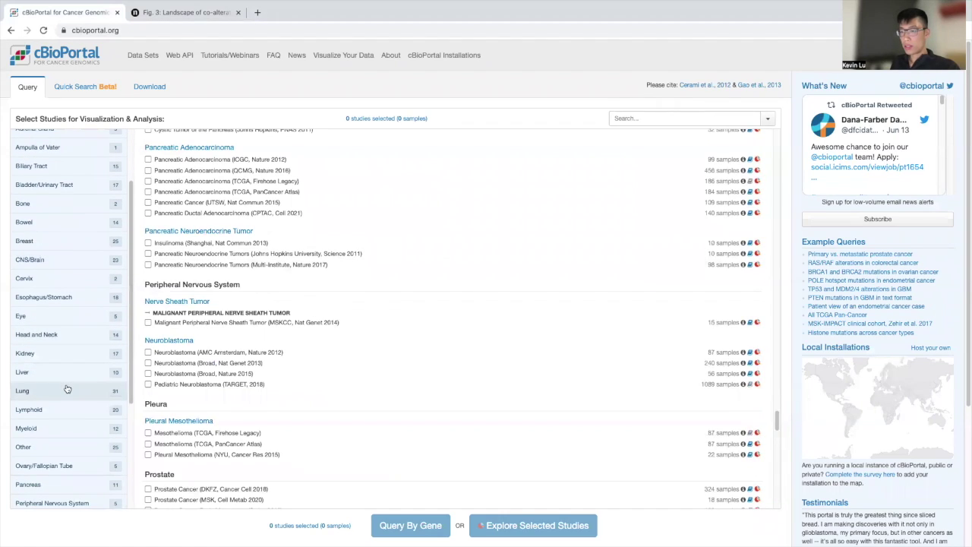
pyautogui.click(67, 389)
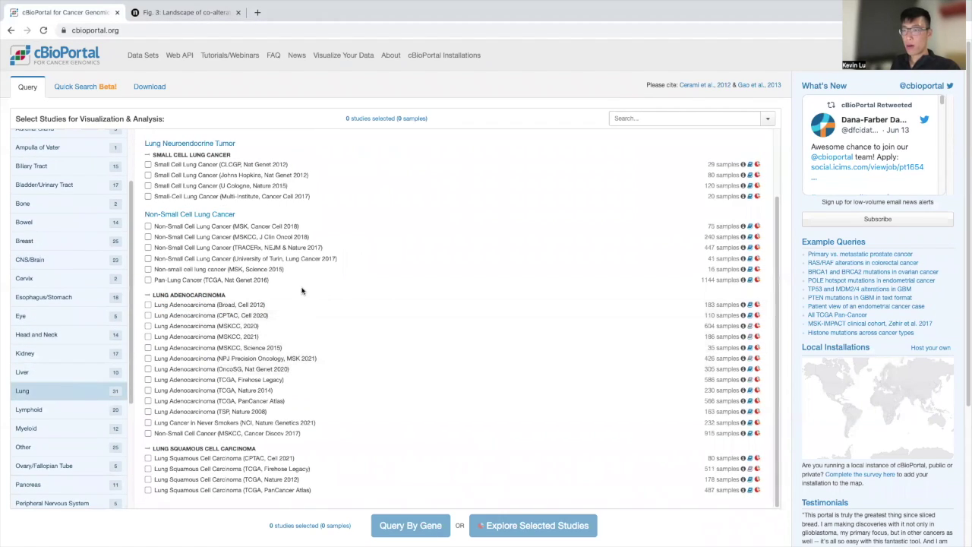
pyautogui.scroll(1, 190, 217)
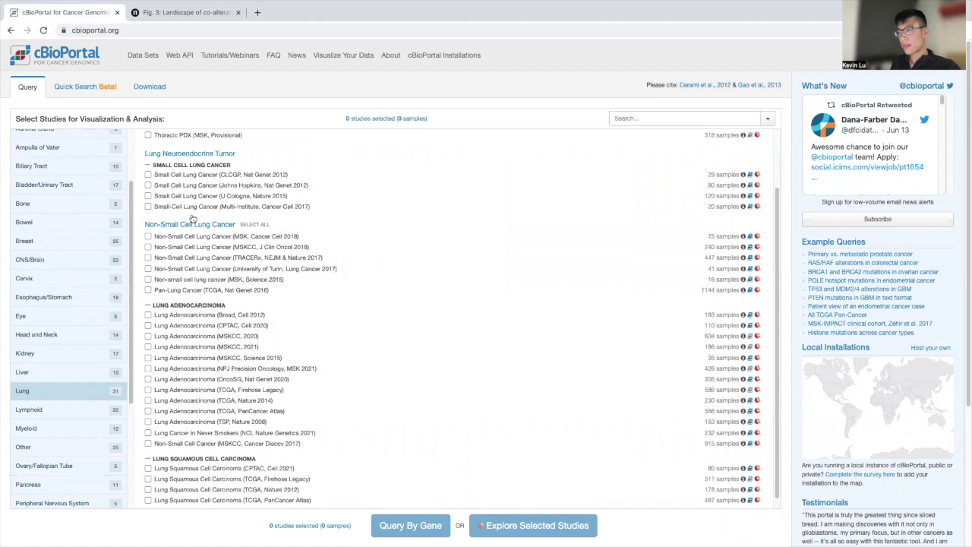
pyautogui.scroll(2, 229, 179)
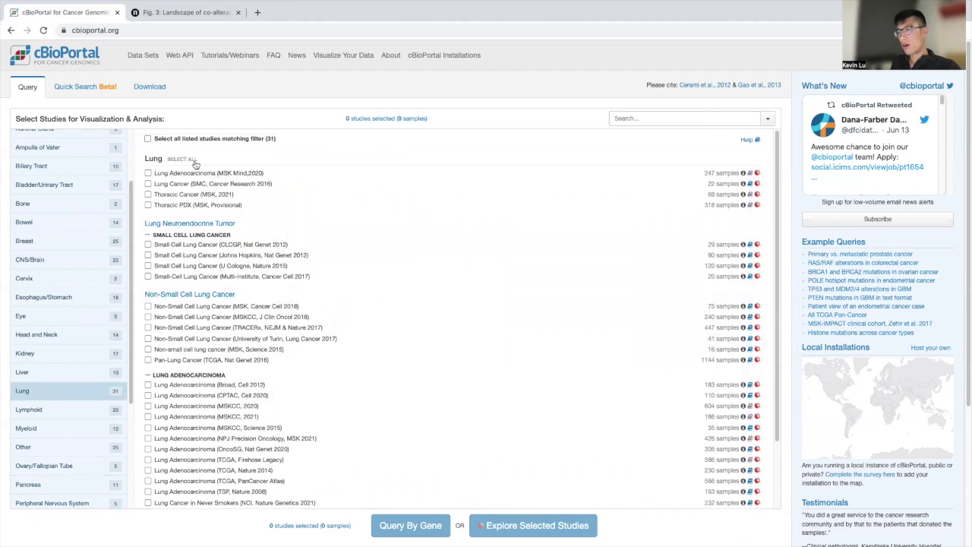
pyautogui.click(188, 161)
# Drop the four Small Cell Lung Cancer studies, leaving 27 studies, and start a gene query.
pyautogui.scroll(-1, 242, 182)
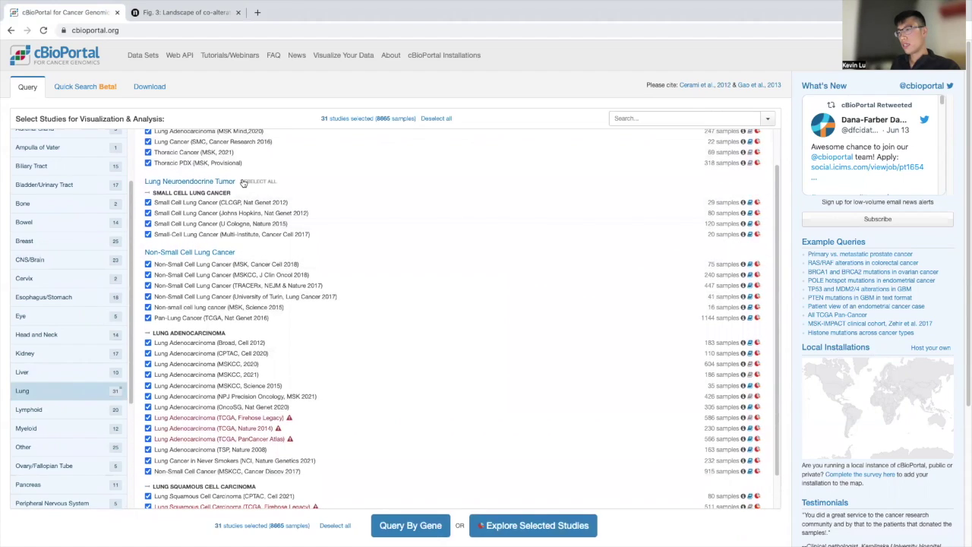
pyautogui.click(247, 182)
pyautogui.scroll(-1, 391, 341)
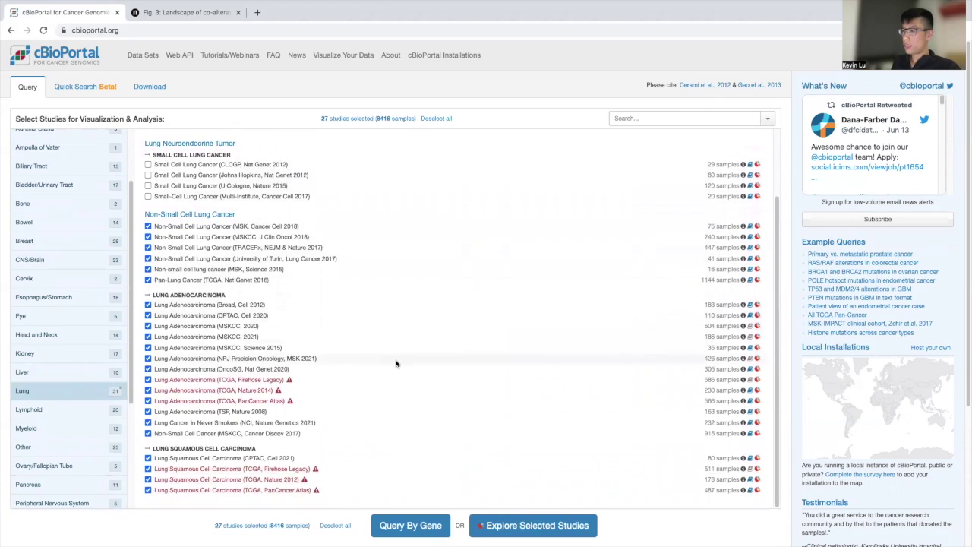
pyautogui.scroll(-1, 387, 362)
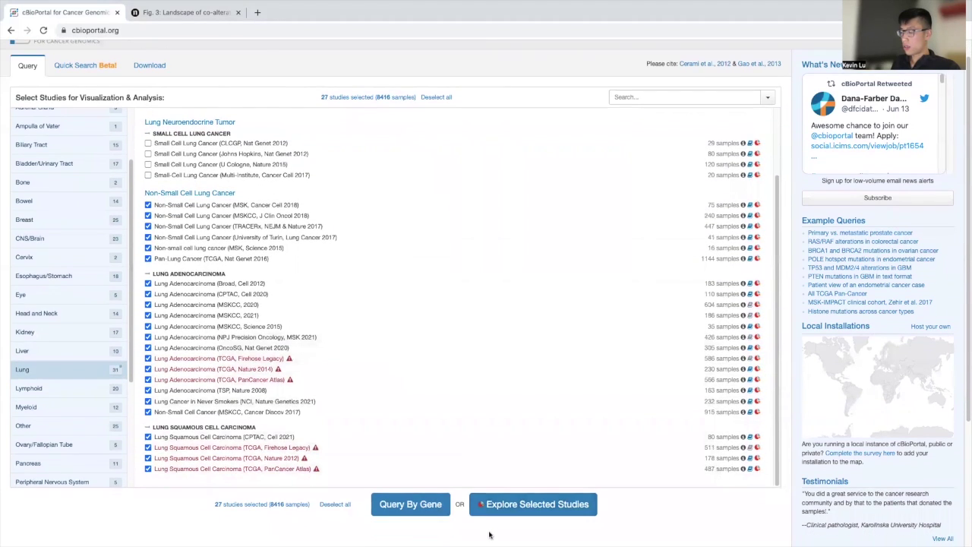
pyautogui.click(410, 505)
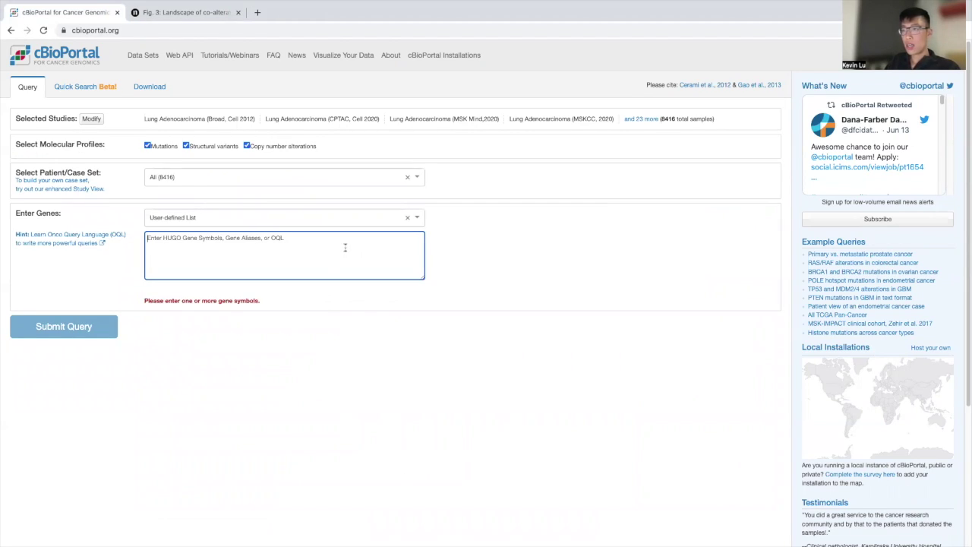
# Run a KRAS:G12C query across the 27 selected lung studies.
pyautogui.write('K')
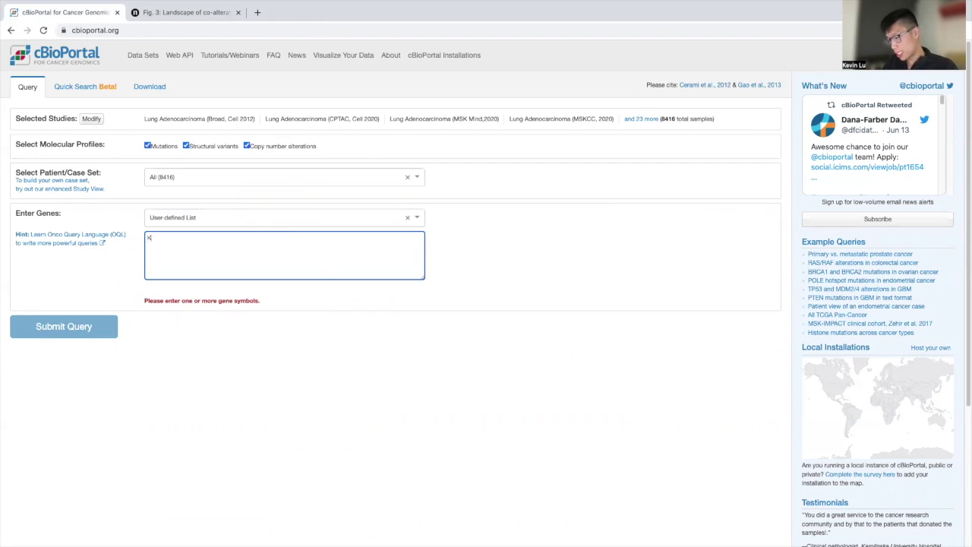
pyautogui.write('RAS:')
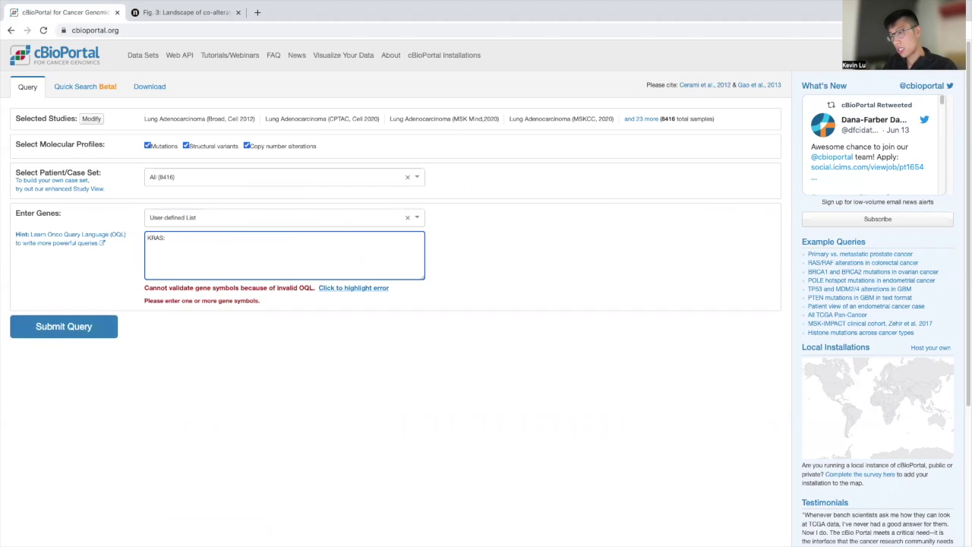
pyautogui.write('G12C')
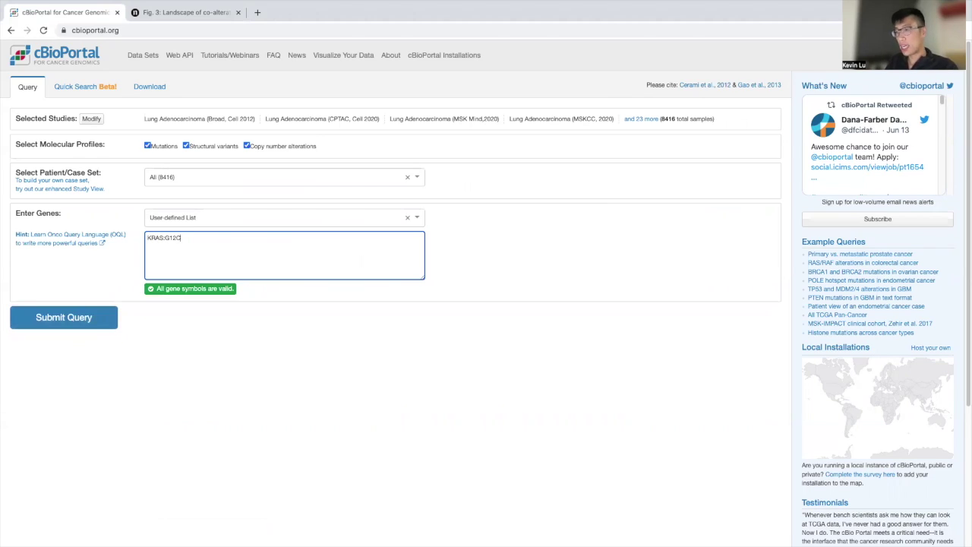
pyautogui.click(80, 319)
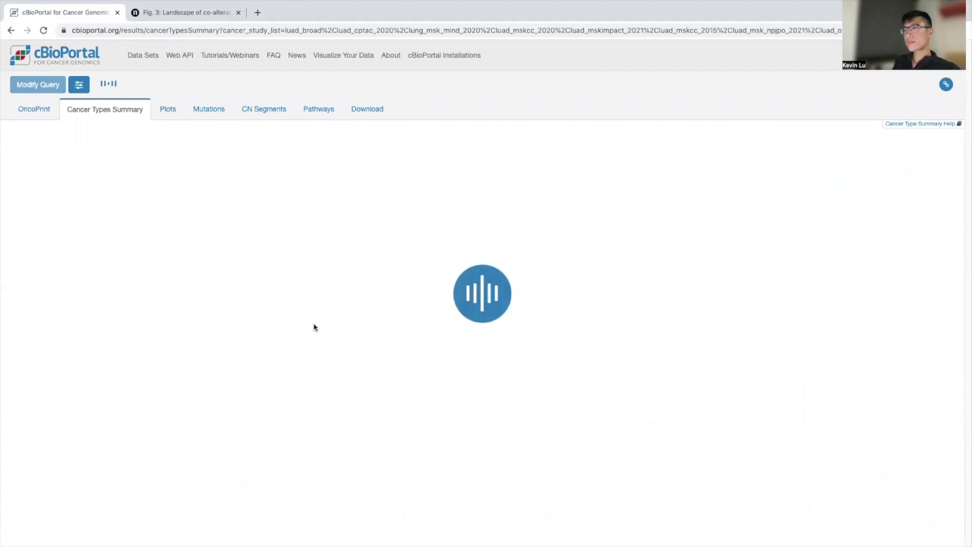
# View the KRAS G12C OncoPrint (727 samples, 9%) and the downloadable data files.
pyautogui.click(30, 112)
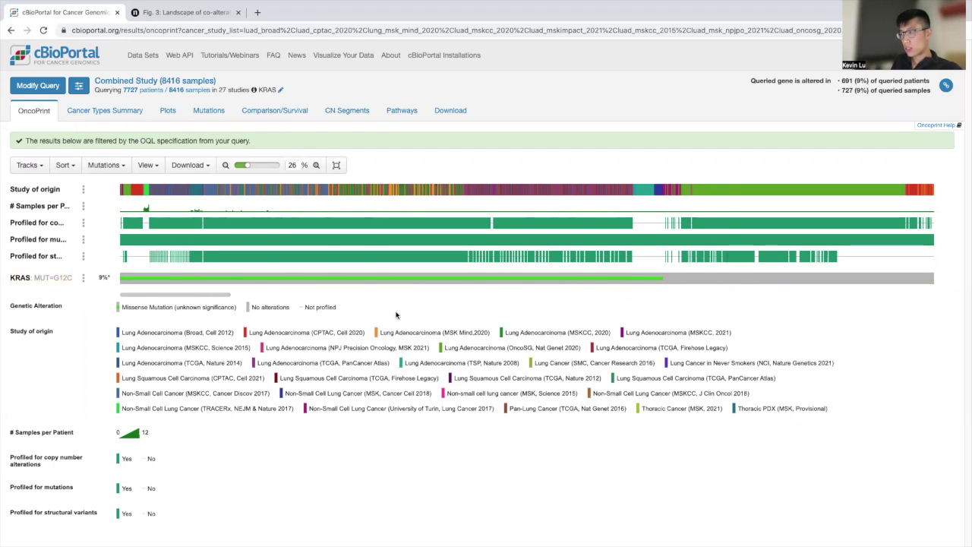
pyautogui.click(450, 112)
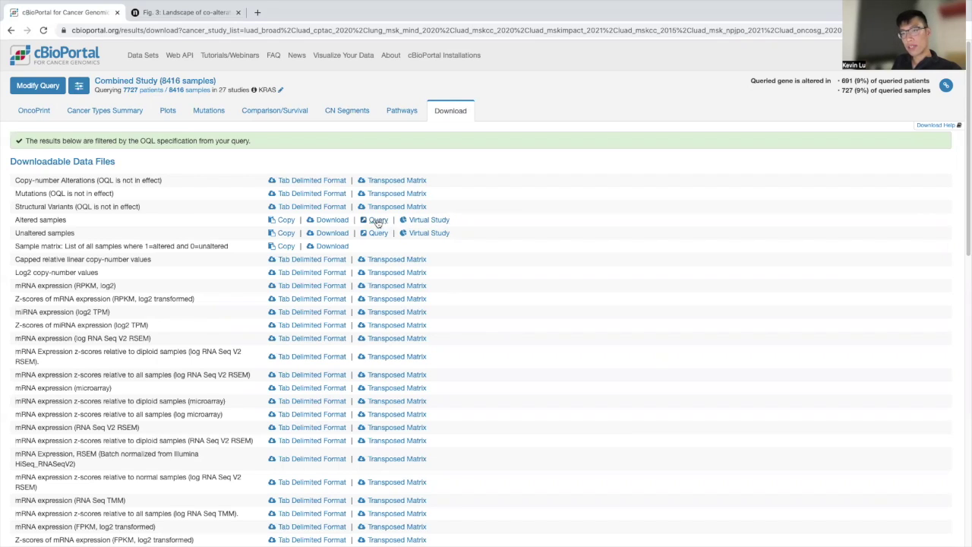
# Build a new query from the KRAS G12C-altered samples, adding a line after KRAS:G12C.
pyautogui.click(378, 221)
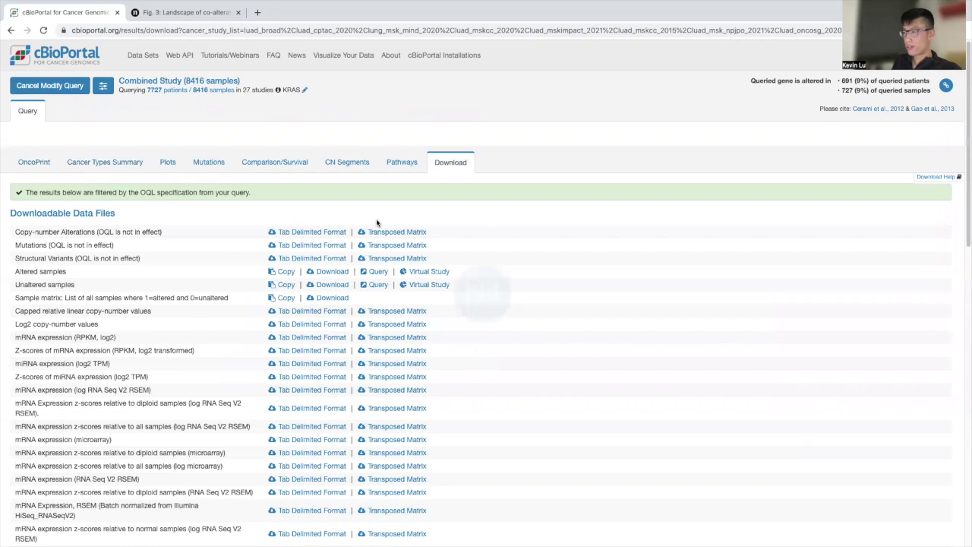
pyautogui.scroll(-3, 494, 403)
pyautogui.scroll(1, 297, 239)
pyautogui.scroll(-1, 207, 277)
pyautogui.scroll(-10, 208, 277)
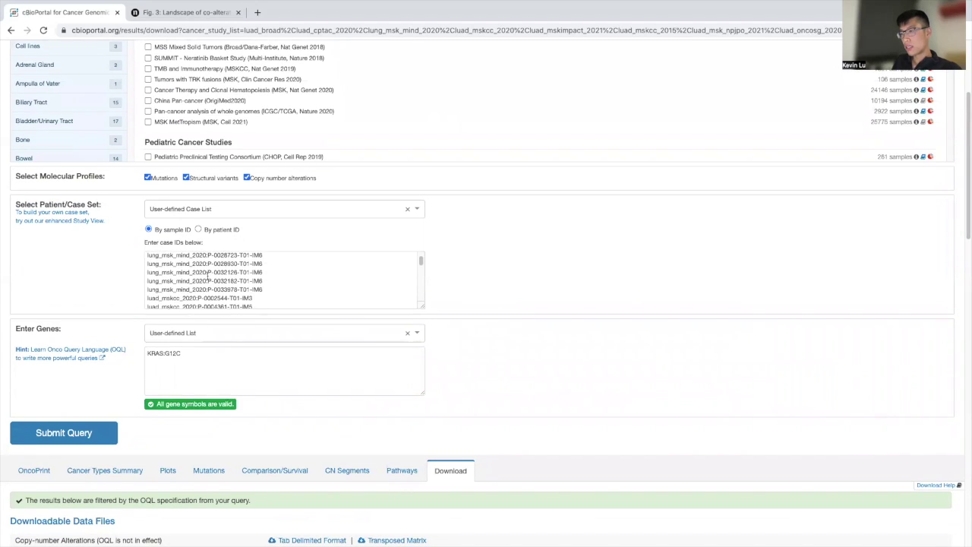
pyautogui.scroll(12, 207, 277)
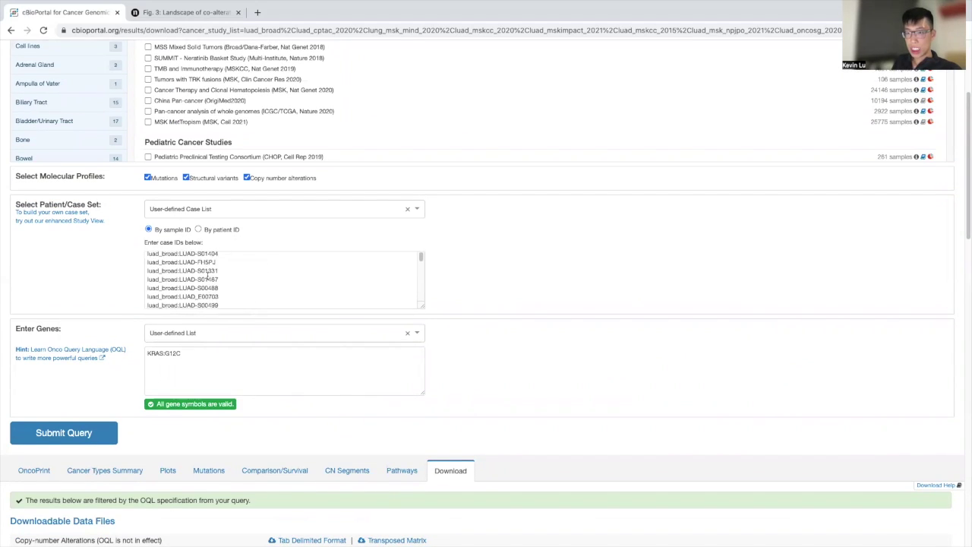
pyautogui.scroll(-1, 484, 330)
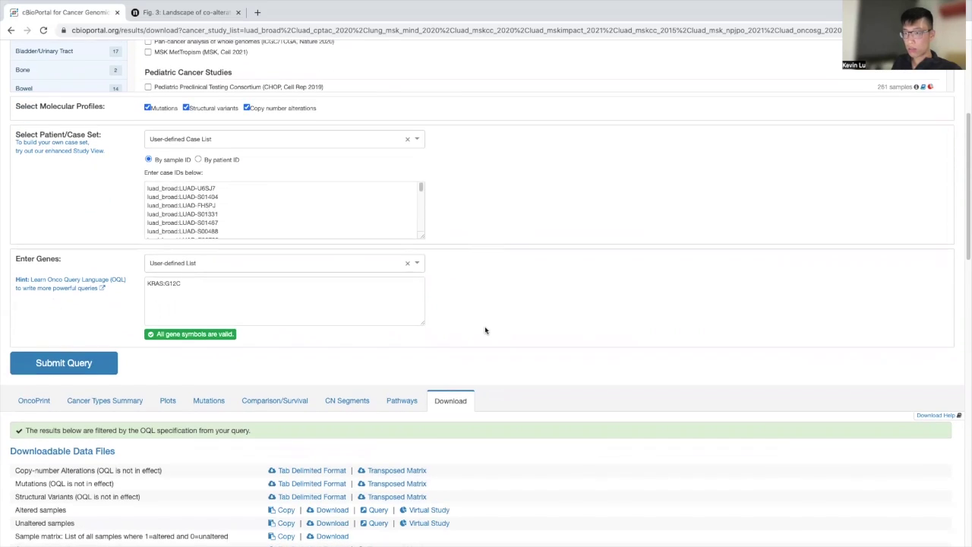
pyautogui.click(183, 298)
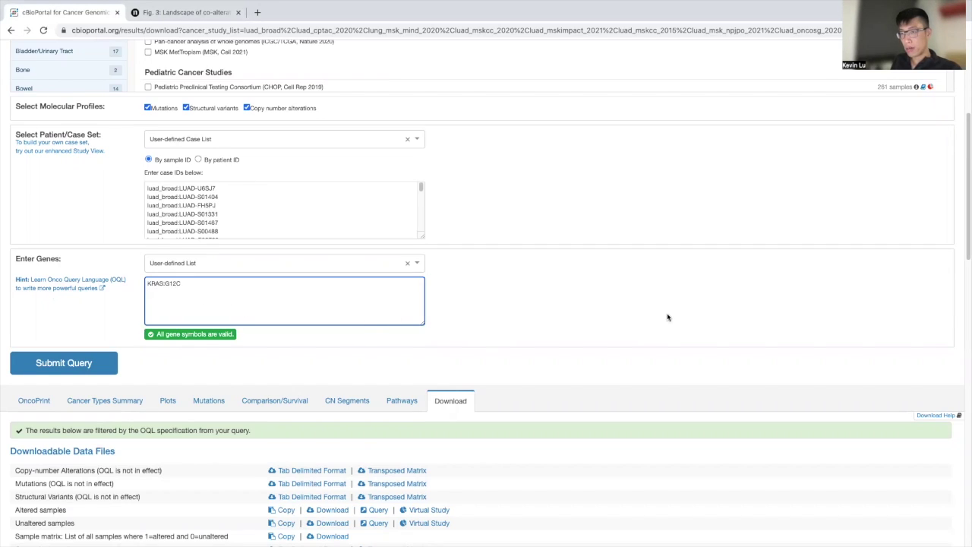
pyautogui.press('Return')
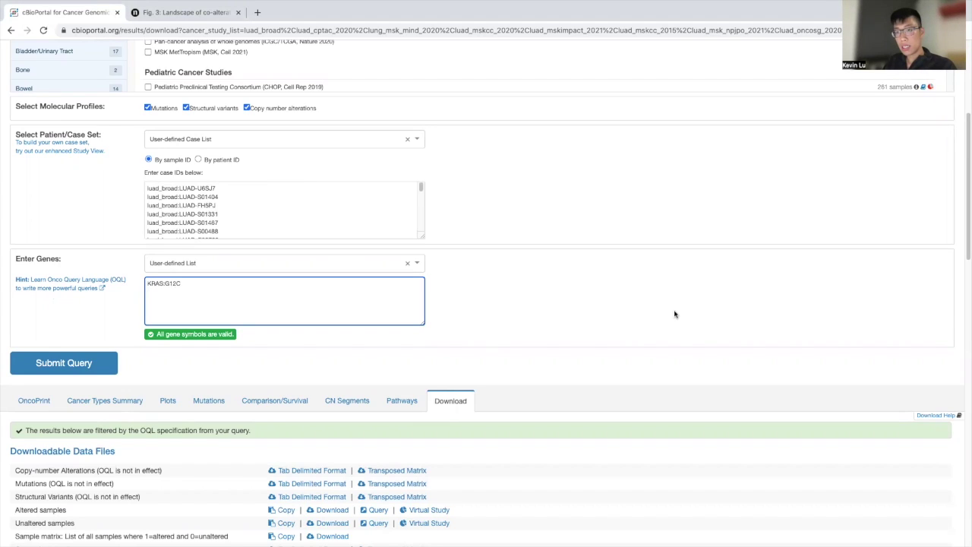
# List KRAS, TP53, STK11, KEAP1 and EGFR on separate lines below KRAS:G12C.
pyautogui.write('KRAS')
pyautogui.press('Return')
pyautogui.write('TP')
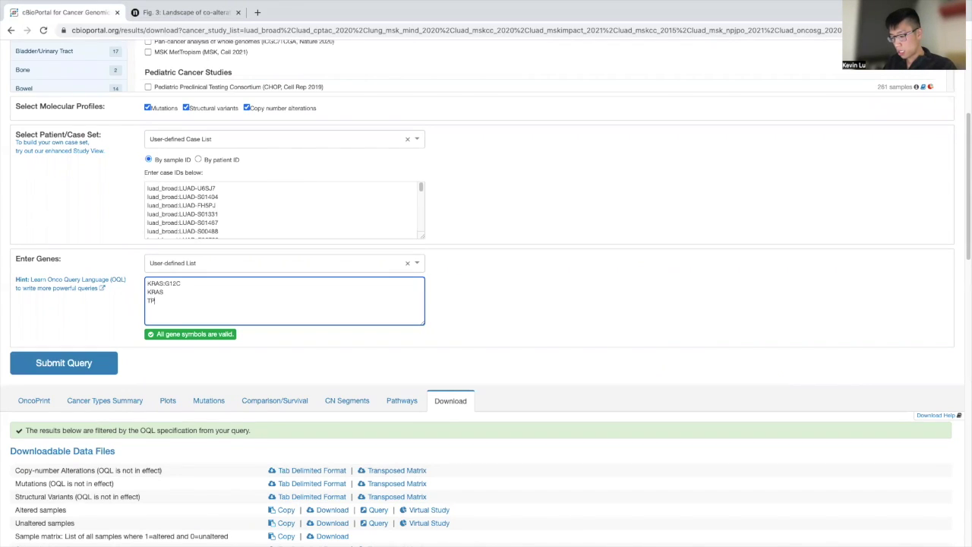
pyautogui.write('53')
pyautogui.press('Return')
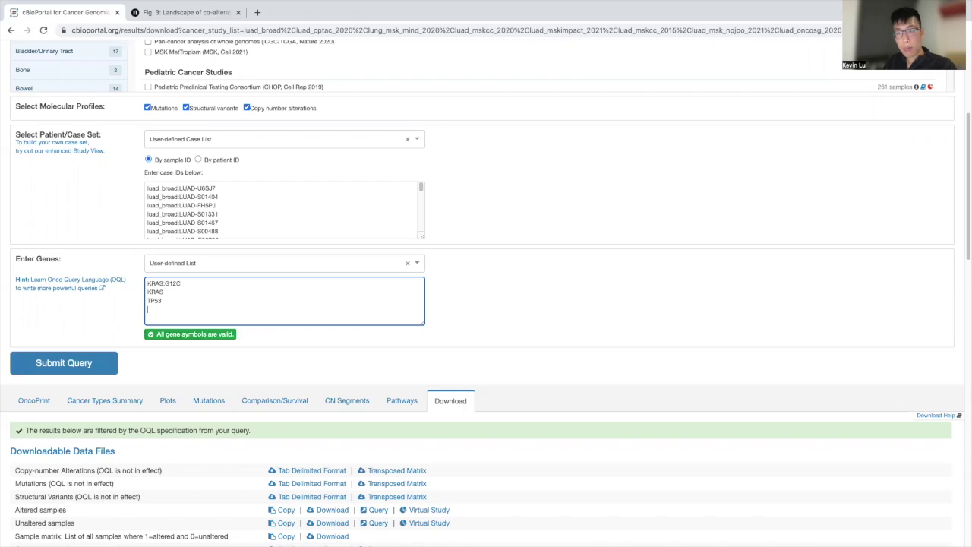
pyautogui.write('STK11')
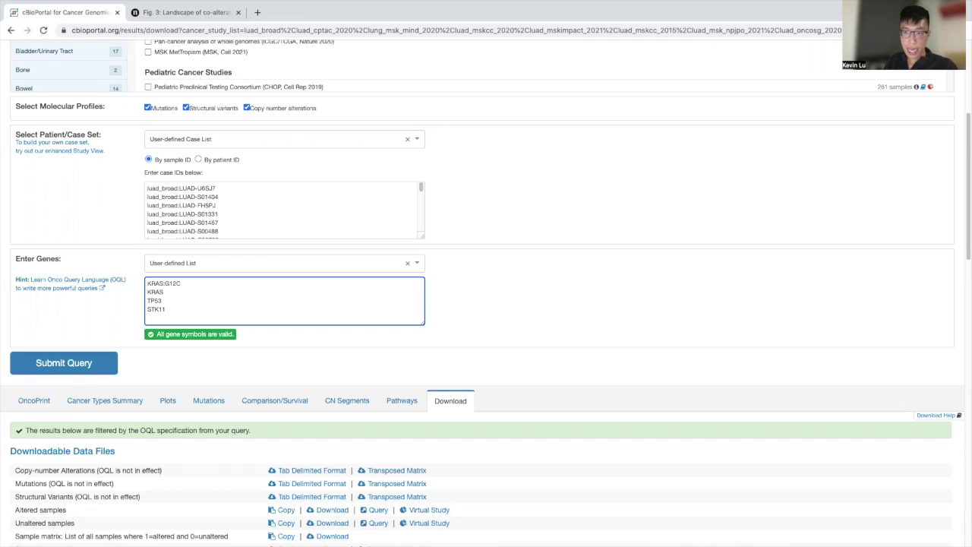
pyautogui.write('KEAP1')
pyautogui.press('Return')
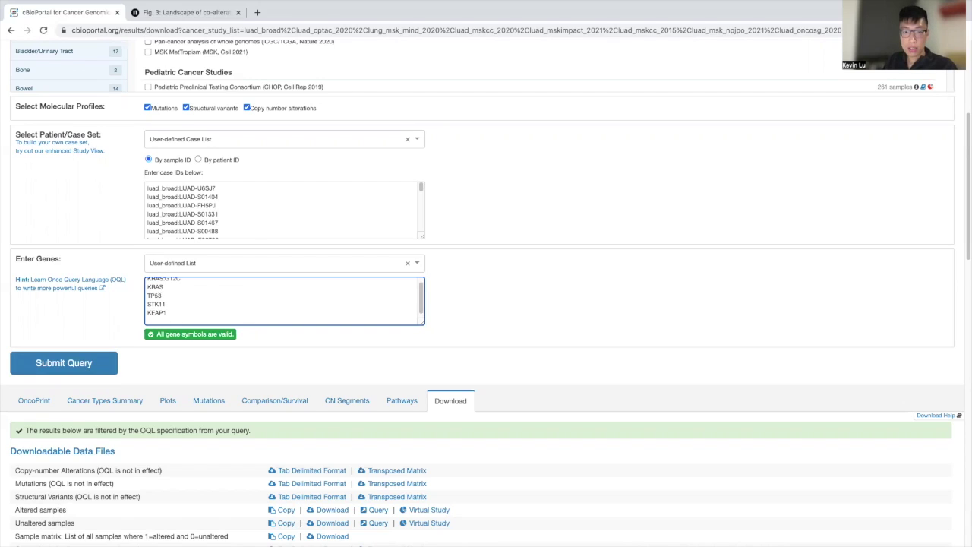
pyautogui.write('EGFR')
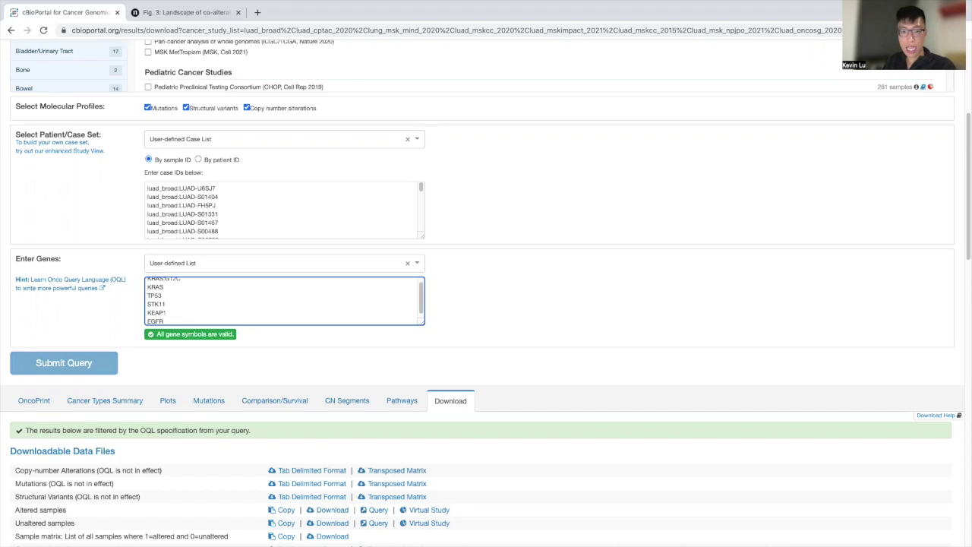
pyautogui.press('Return')
# Add SHP2, replace it with the suggested PTPN11, and submit the query.
pyautogui.write('SHP2')
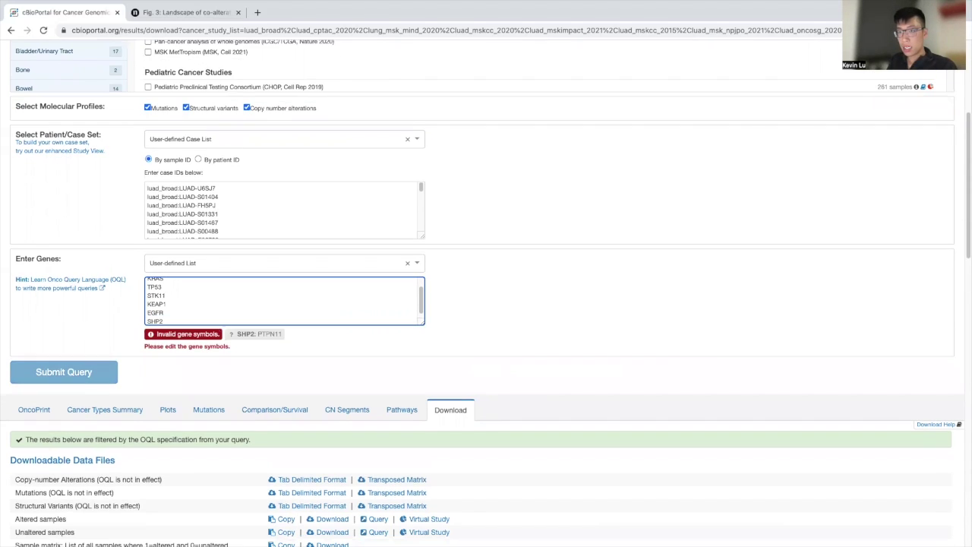
pyautogui.scroll(1, 686, 297)
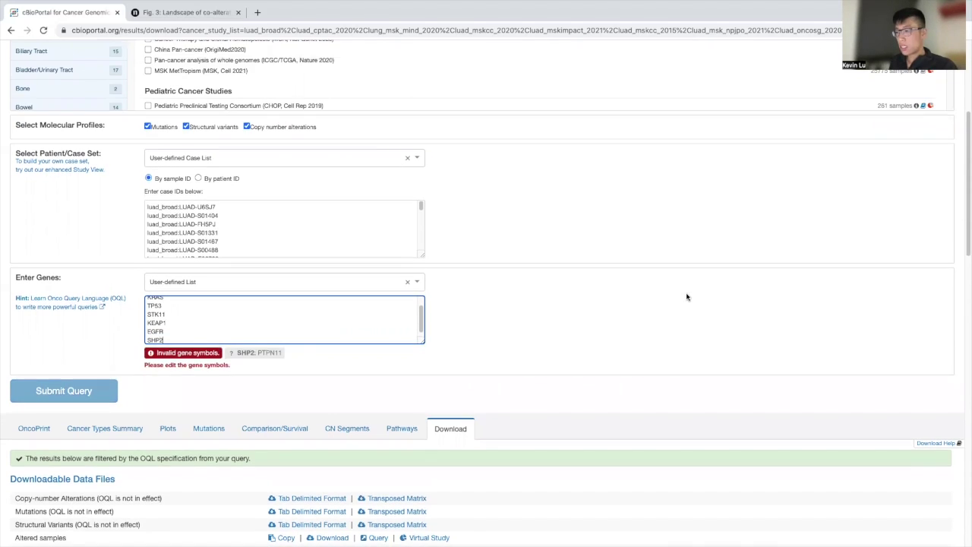
pyautogui.click(271, 354)
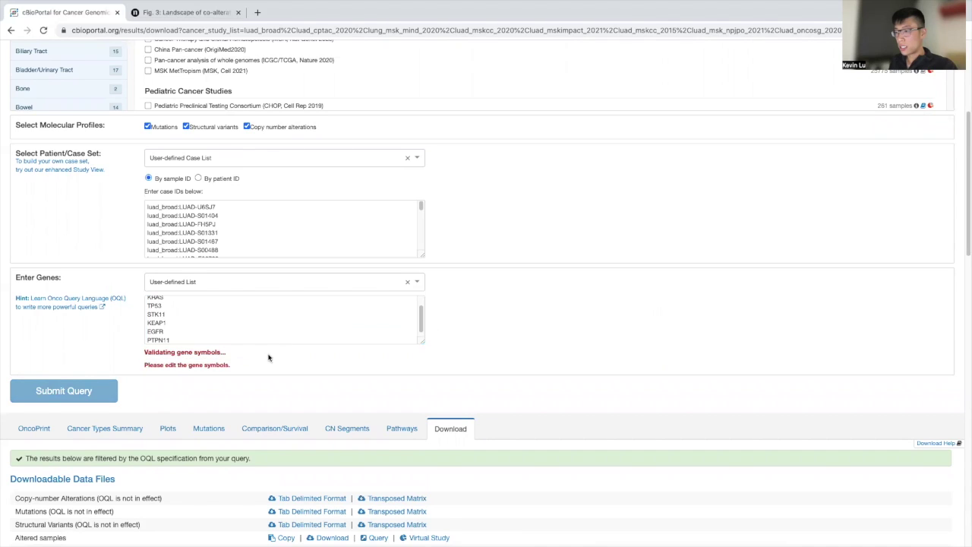
pyautogui.scroll(-1, 354, 358)
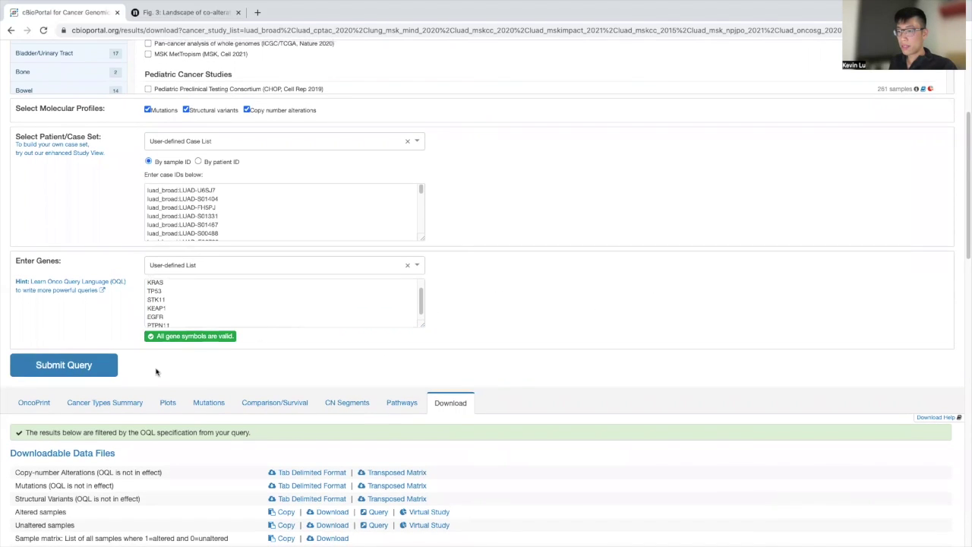
pyautogui.click(53, 368)
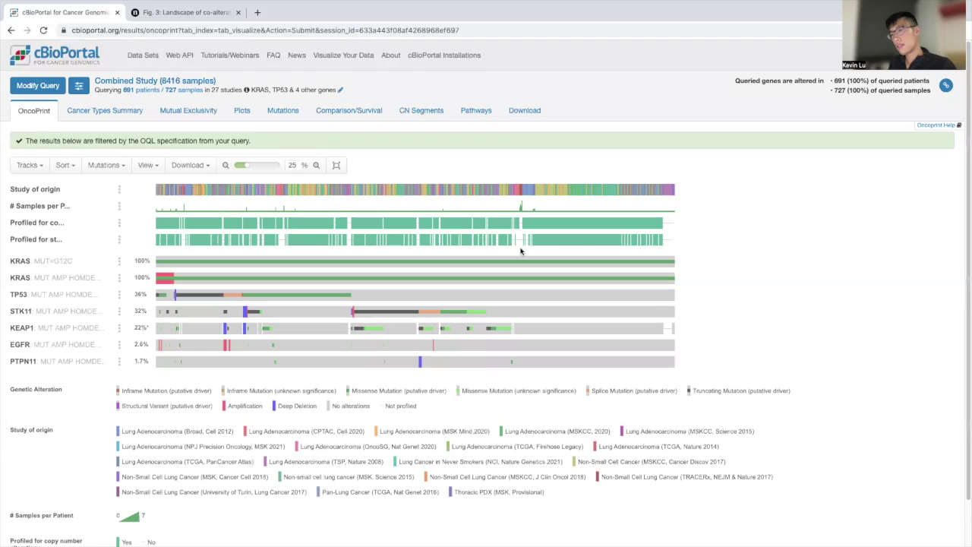
# Read the OncoPrint tooltips for the KRAS, TP53, STK11, KEAP1, EGFR and PTPN11 tracks.
pyautogui.scroll(-1, 730, 278)
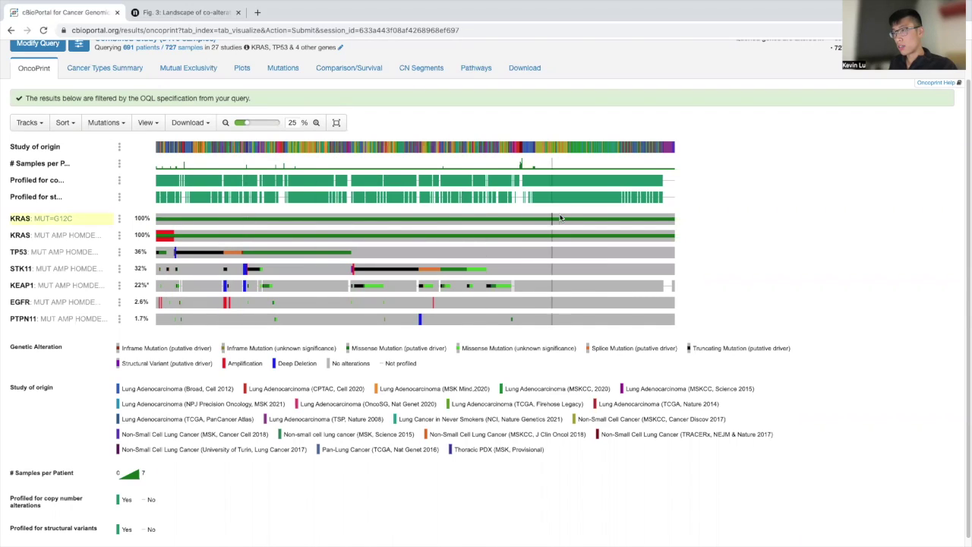
pyautogui.moveTo(567, 219)
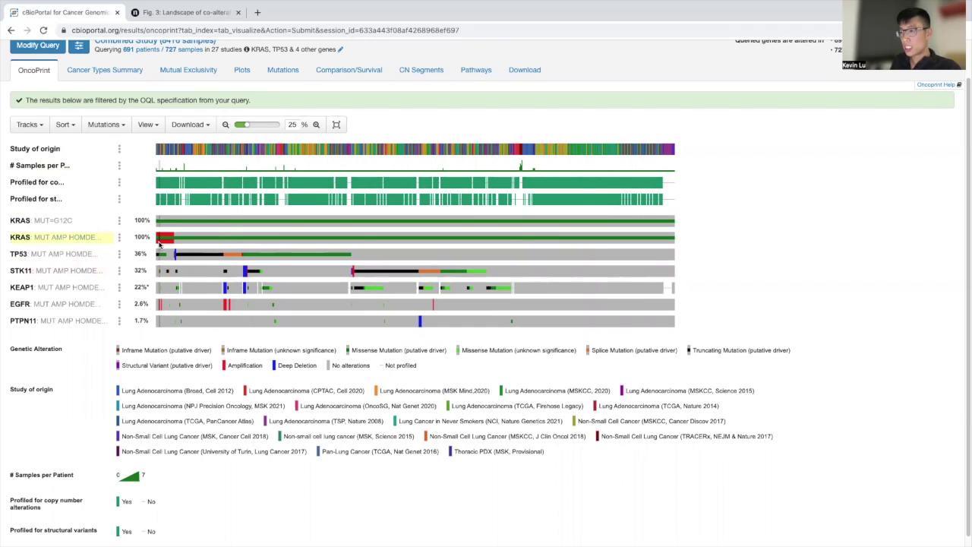
pyautogui.moveTo(172, 243)
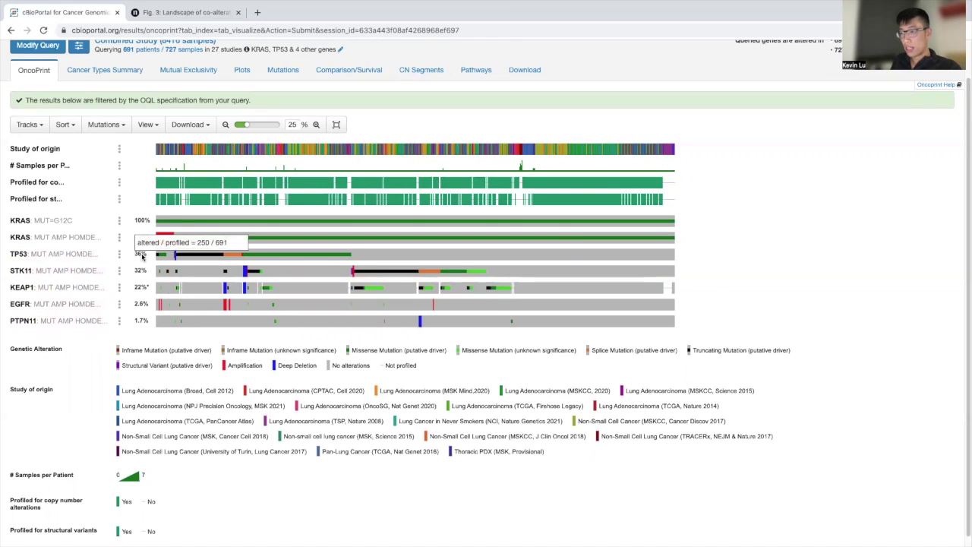
pyautogui.moveTo(143, 271)
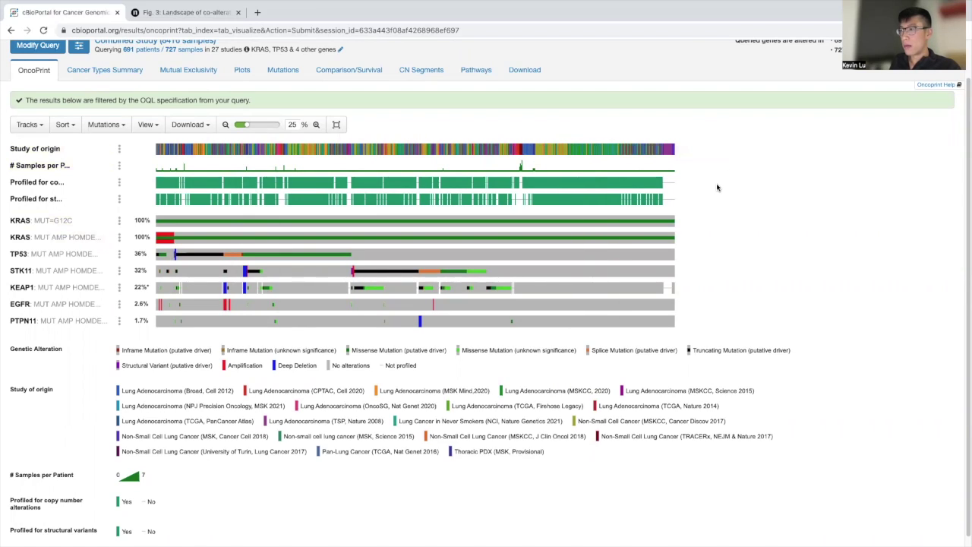
# Zoom the OncoPrint in to 64%, then out to 17%, and bring up the View options.
pyautogui.click(252, 126)
pyautogui.moveTo(252, 126); pyautogui.dragTo(271, 127)
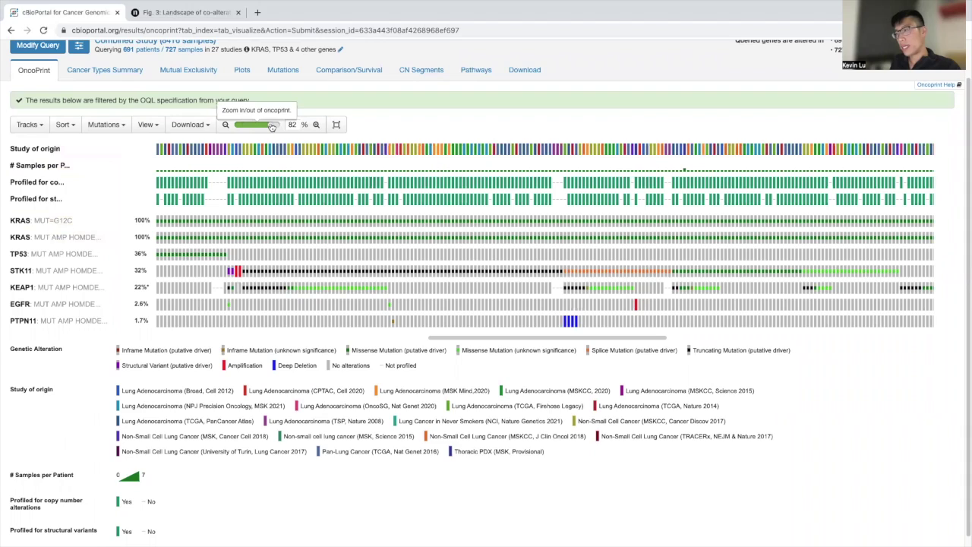
pyautogui.moveTo(504, 237)
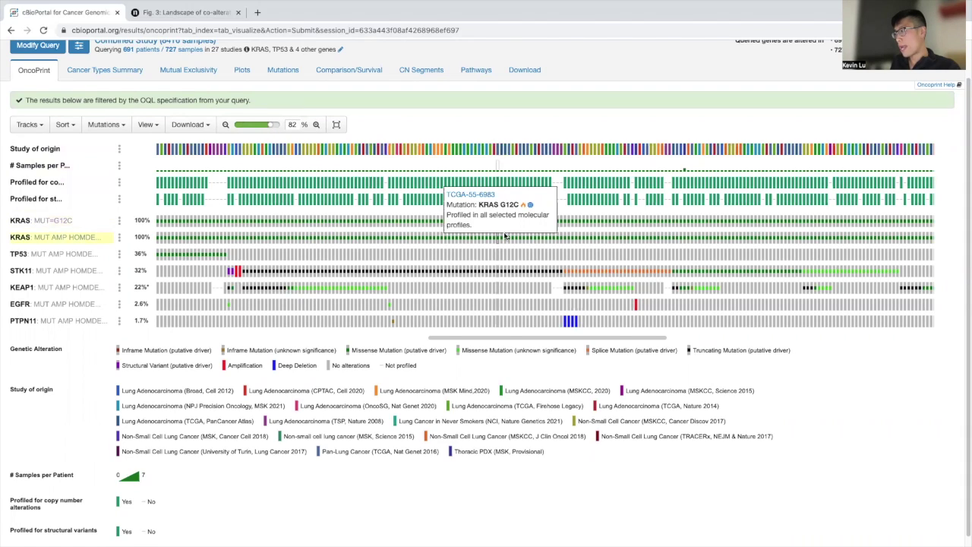
pyautogui.moveTo(587, 338); pyautogui.dragTo(256, 149)
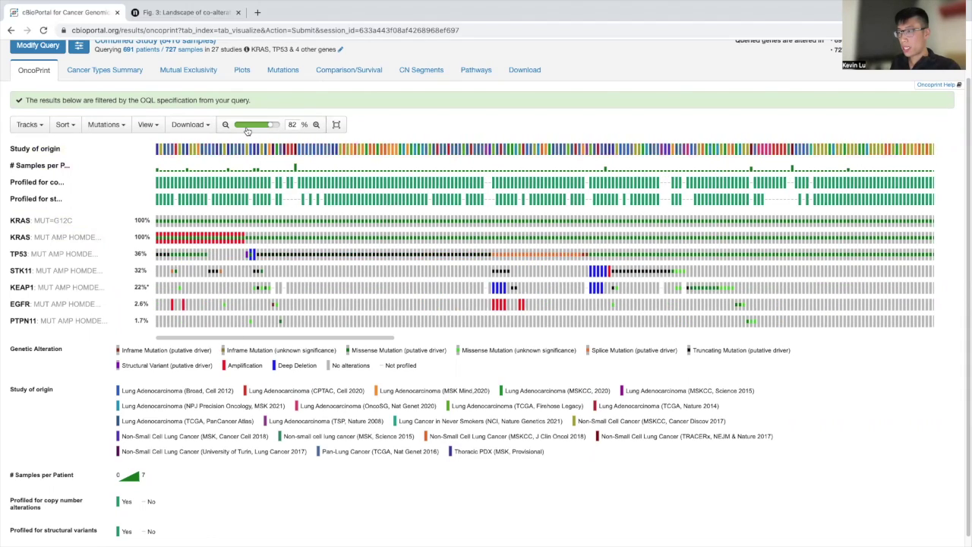
pyautogui.click(246, 128)
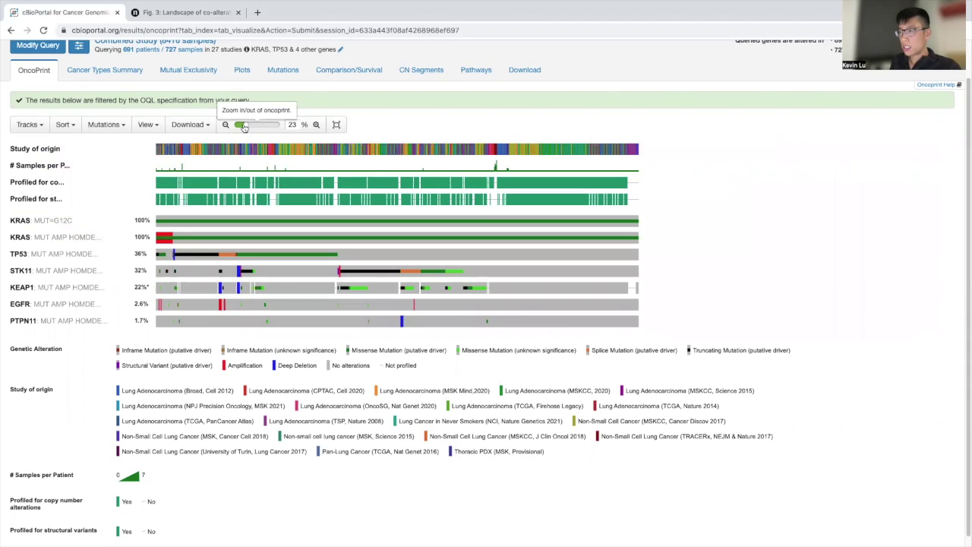
pyautogui.click(244, 127)
pyautogui.click(244, 127)
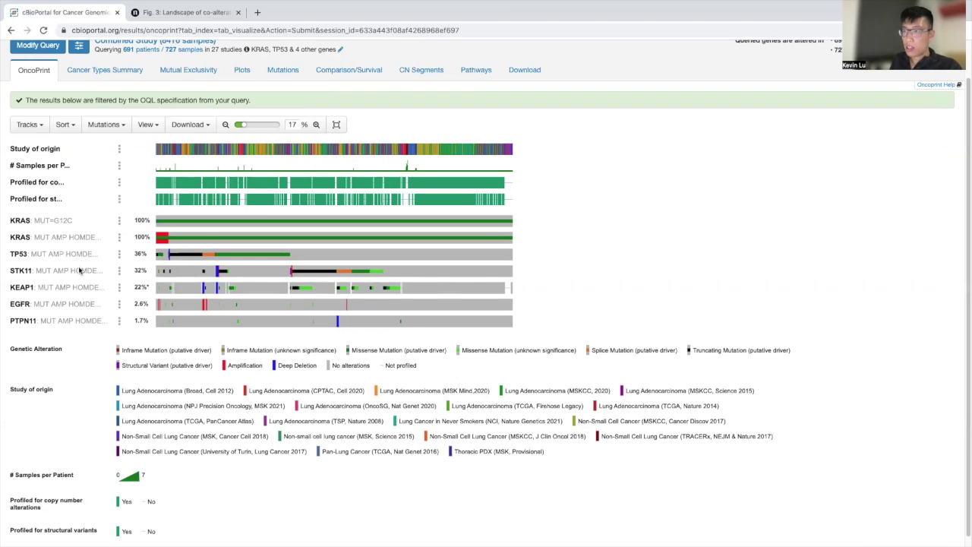
pyautogui.click(144, 125)
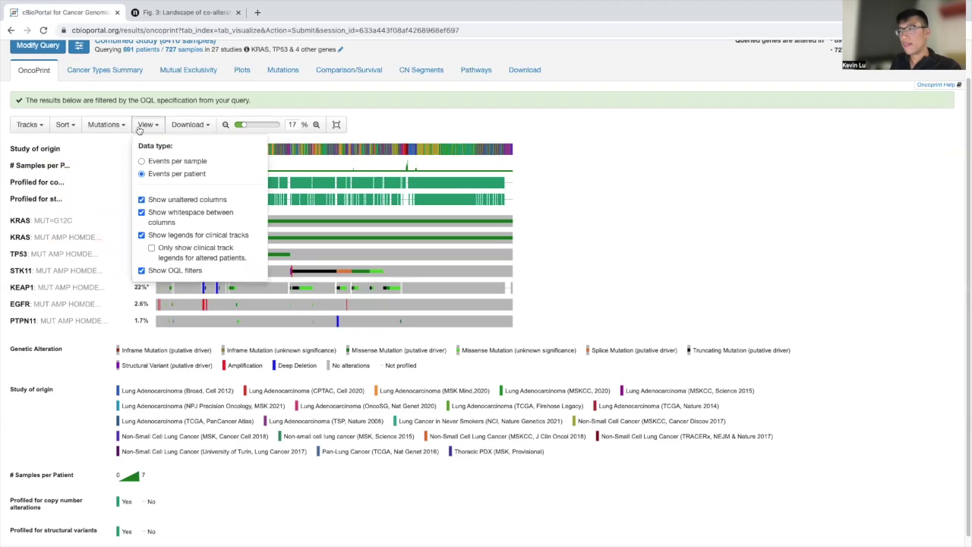
# Turn off Show OQL filters, then check the Download formats list without exporting.
pyautogui.click(183, 271)
pyautogui.click(564, 237)
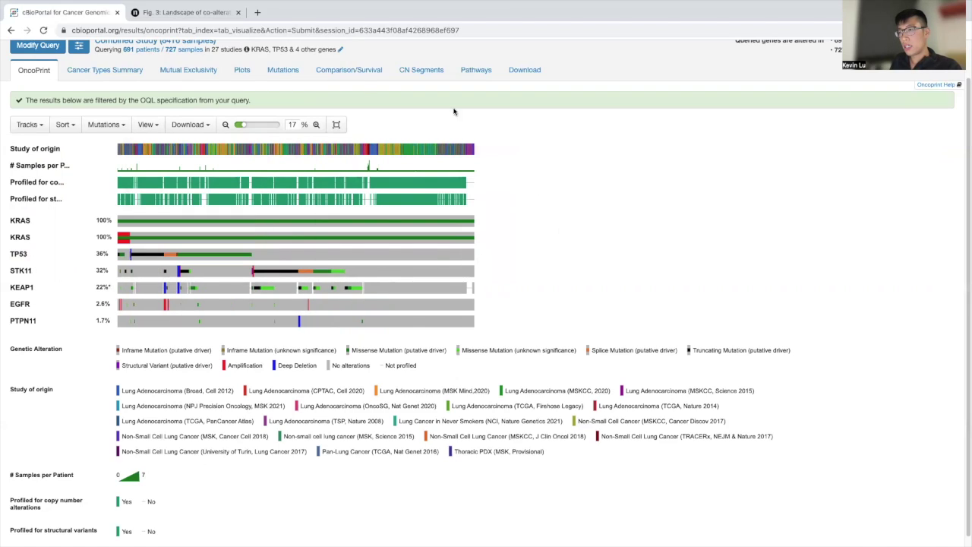
pyautogui.click(203, 126)
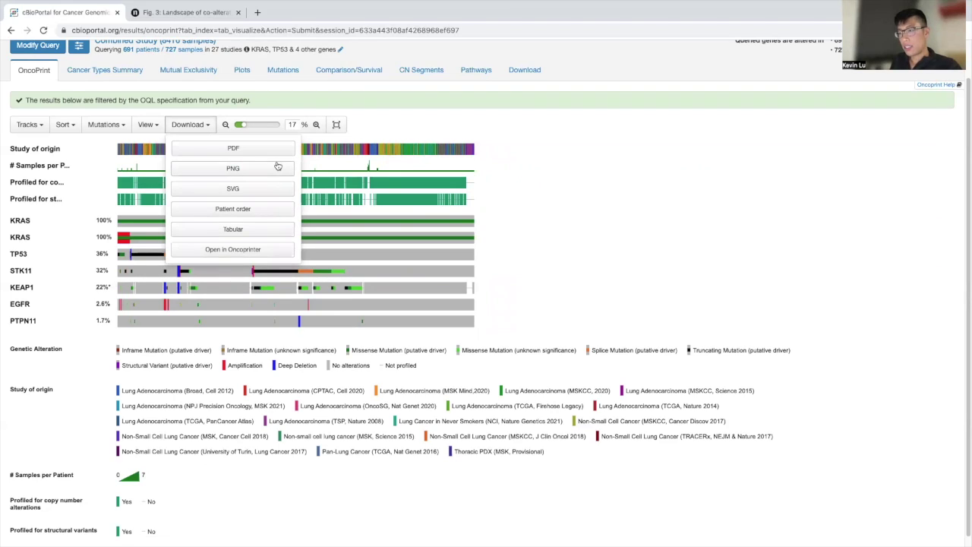
pyautogui.click(544, 217)
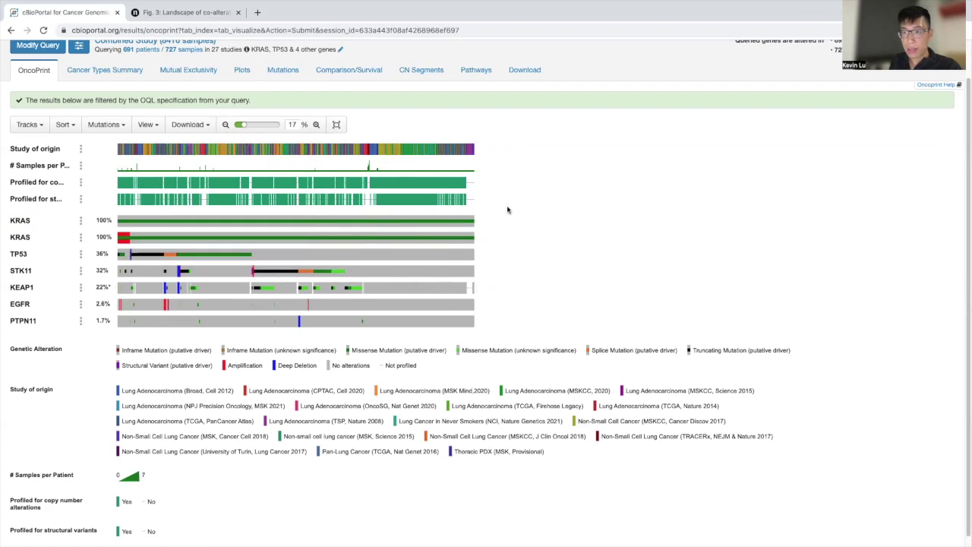